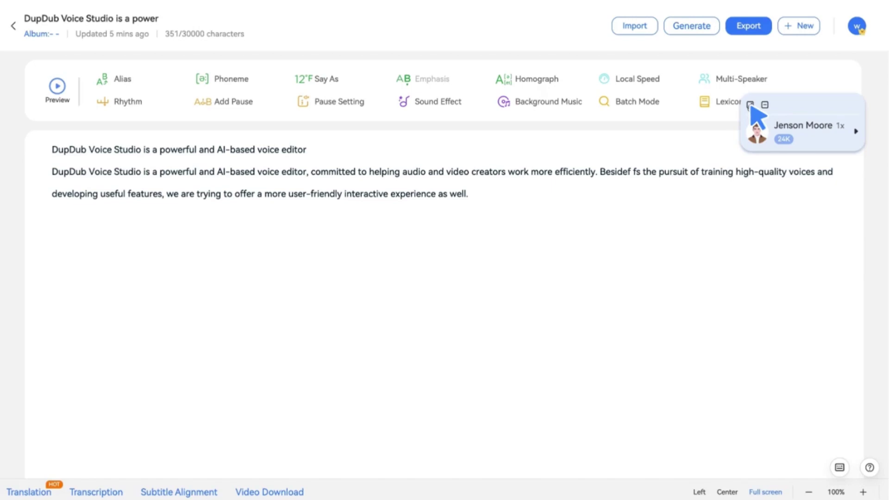
- Expand the speaker panel's language, scenario and style filters and filter to female voices
click(750, 104)
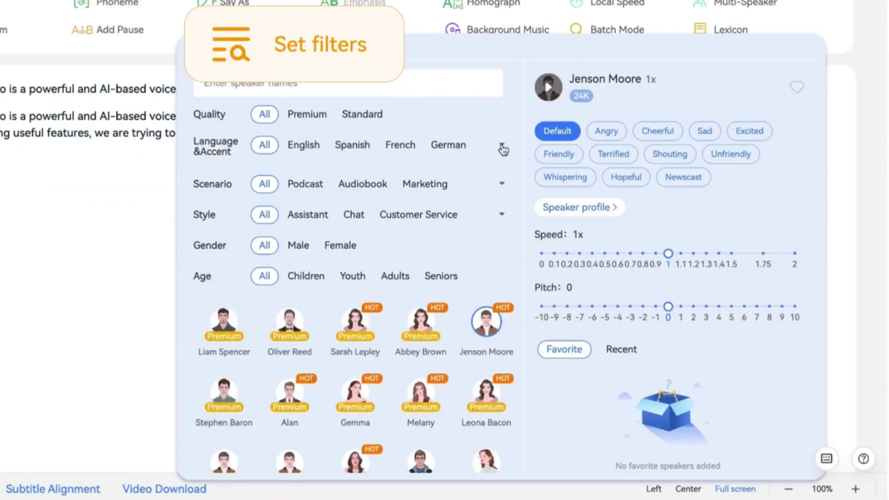
click(593, 183)
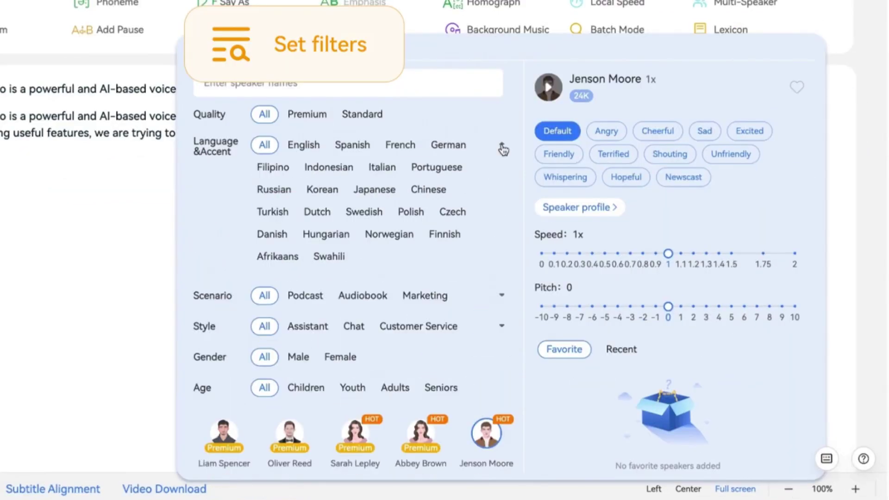
click(503, 148)
click(503, 185)
click(503, 185)
click(502, 216)
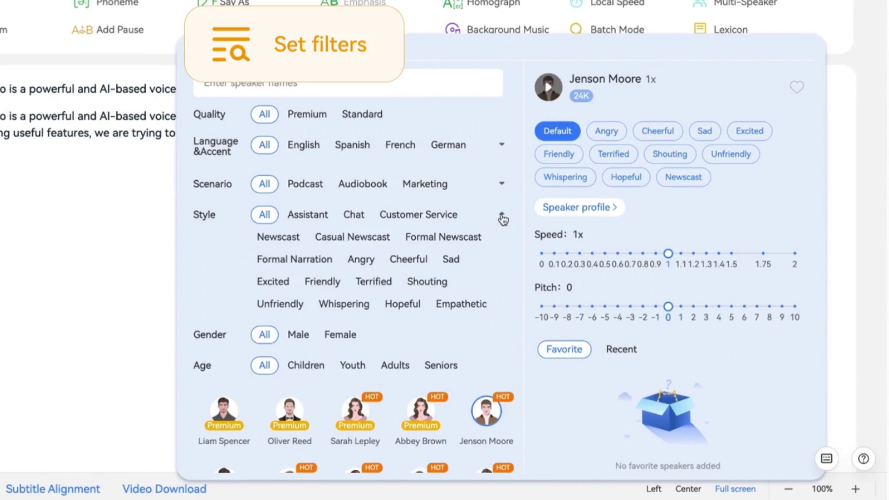
click(502, 215)
click(340, 245)
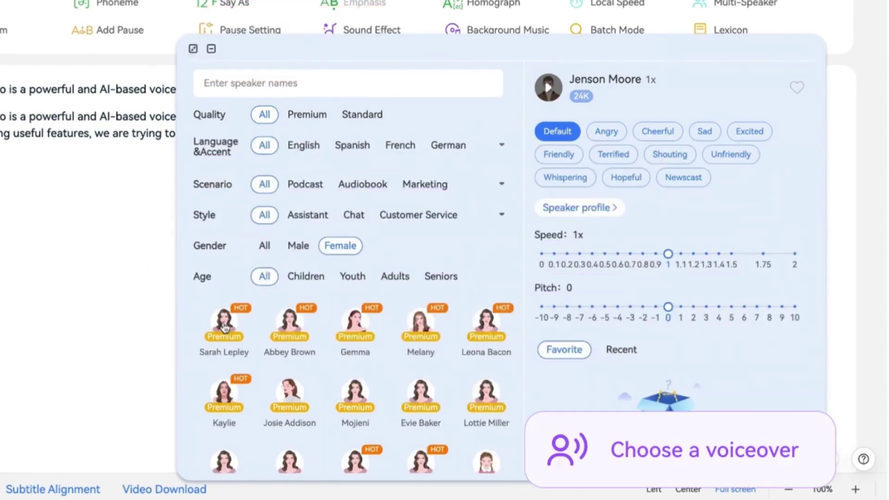
- Try Sarah Lepley and Abbey Brown, choose Gemma, and preview the text in her voice
click(225, 326)
click(292, 326)
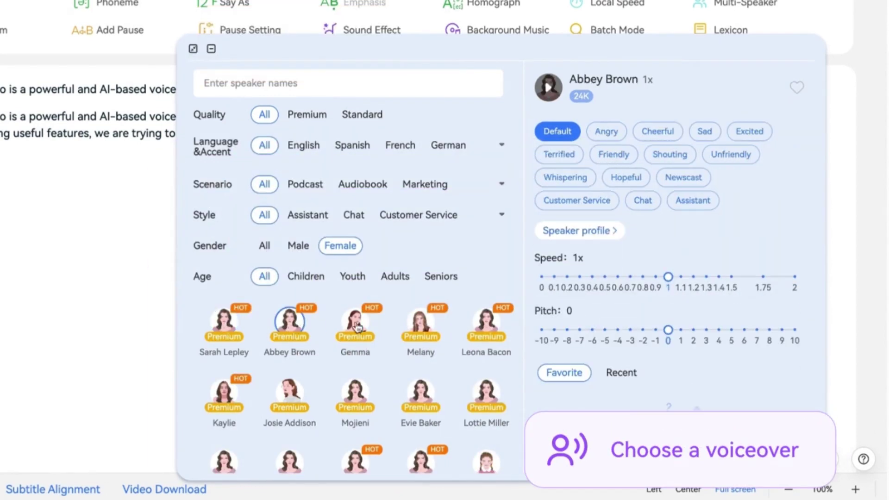
click(360, 327)
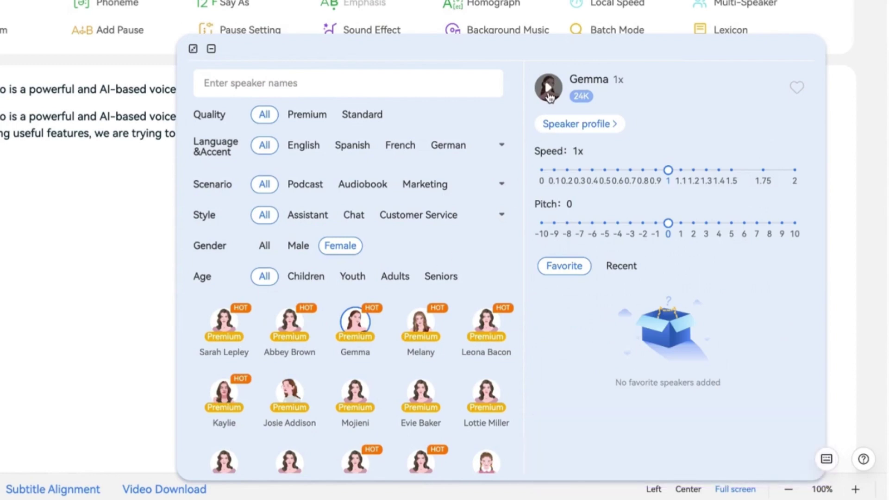
click(549, 89)
click(194, 50)
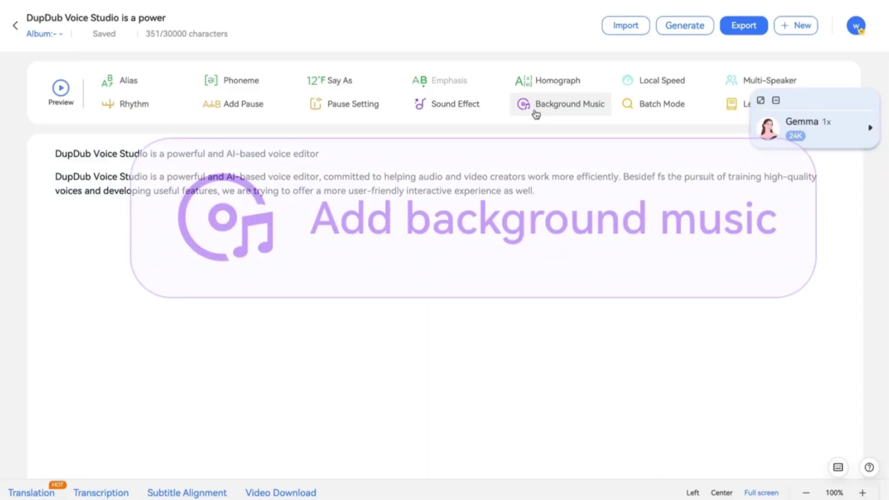
- Attach the "tension" track from the Background Music list to the project
click(534, 106)
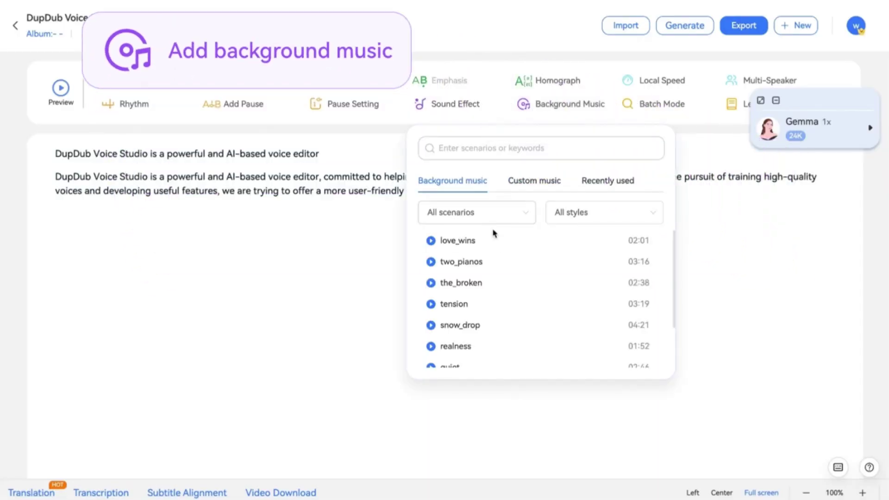
click(487, 306)
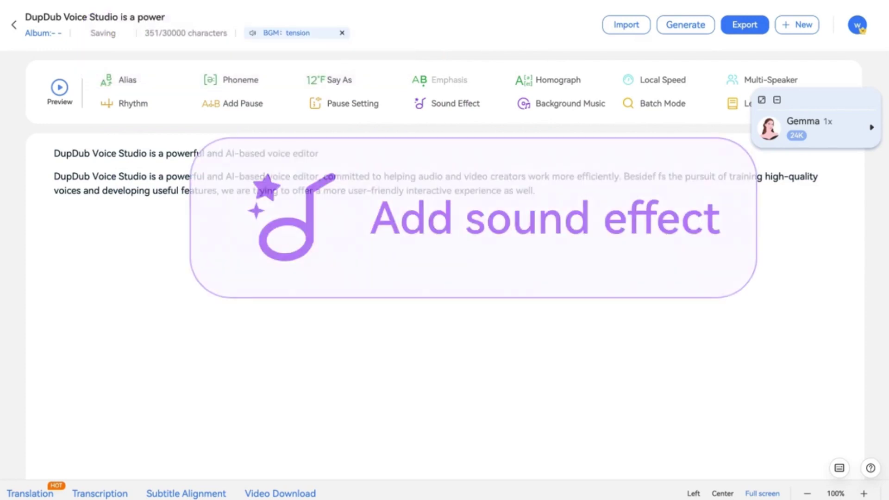
- Insert a Second hand tick effect after "voice editor," and 300 ms and 200 ms pauses around "powerful"
click(448, 103)
click(472, 325)
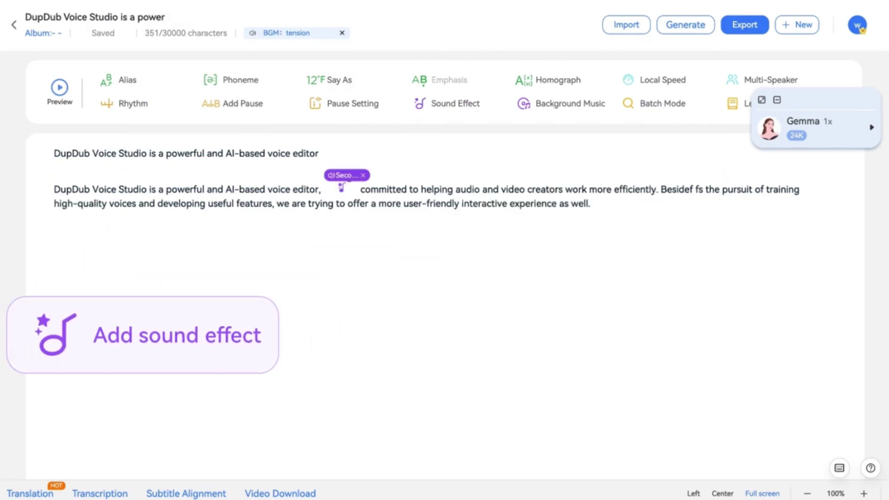
click(210, 106)
click(166, 180)
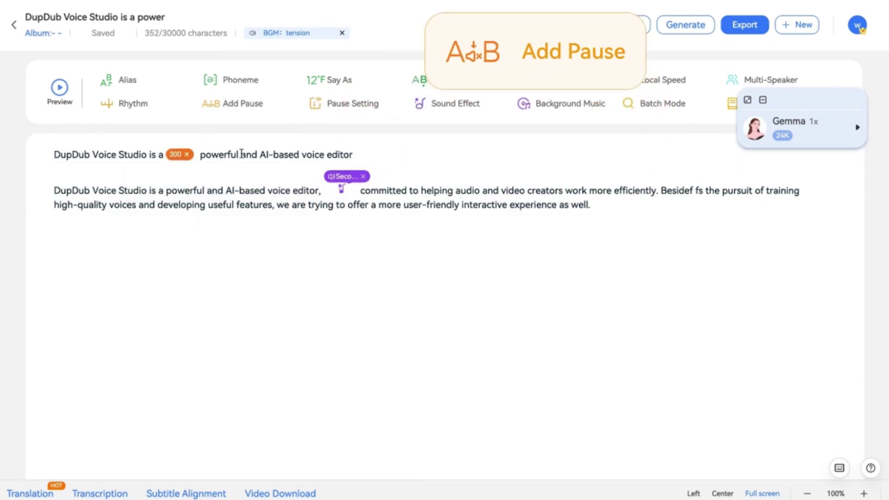
click(241, 155)
click(219, 106)
click(194, 179)
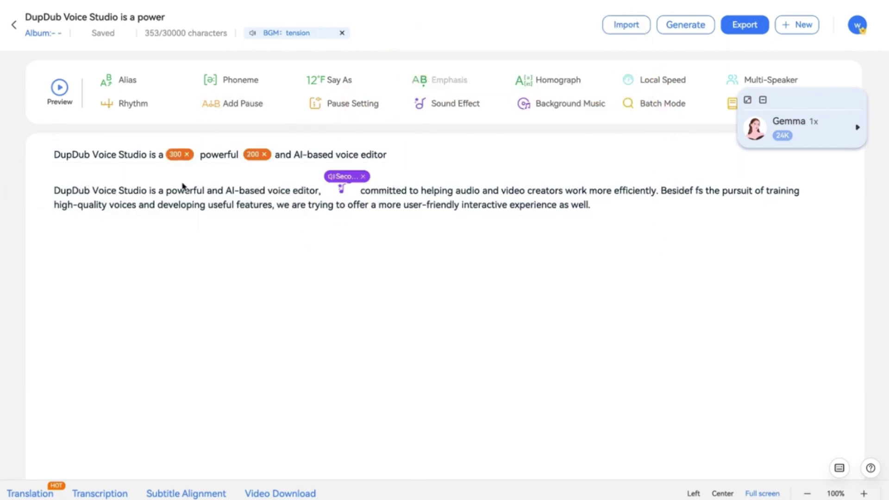
- Set Gemma's speed to 1.35x and pitch to 2 in her voice settings
click(748, 99)
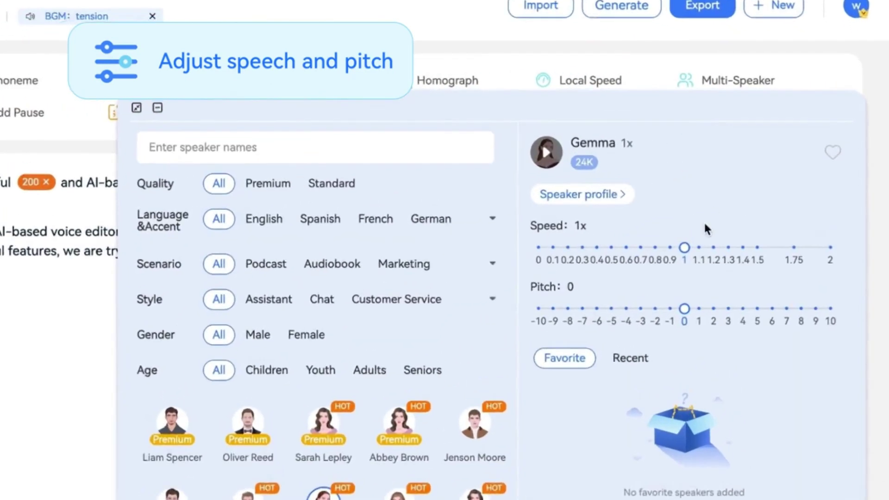
mouse_move(633, 297)
mouse_down()
mouse_move(567, 297)
mouse_move(700, 297)
mouse_up()
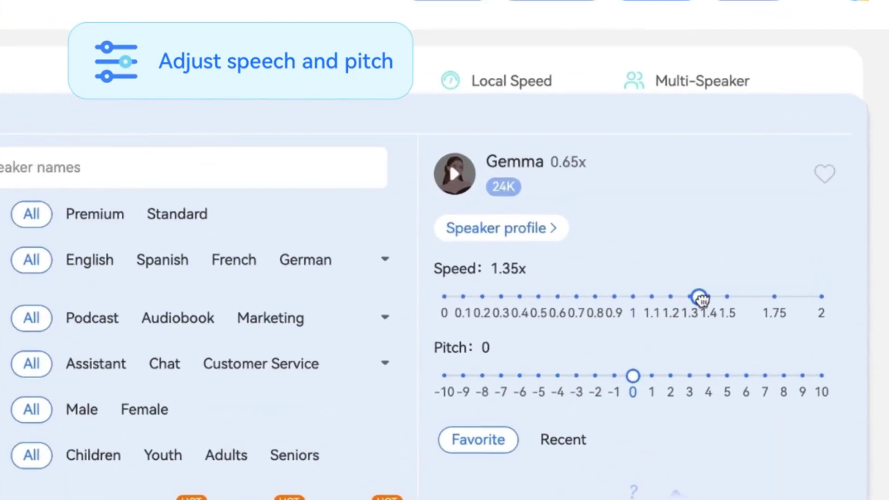
mouse_move(633, 375)
mouse_down()
mouse_move(557, 376)
mouse_move(670, 375)
mouse_up()
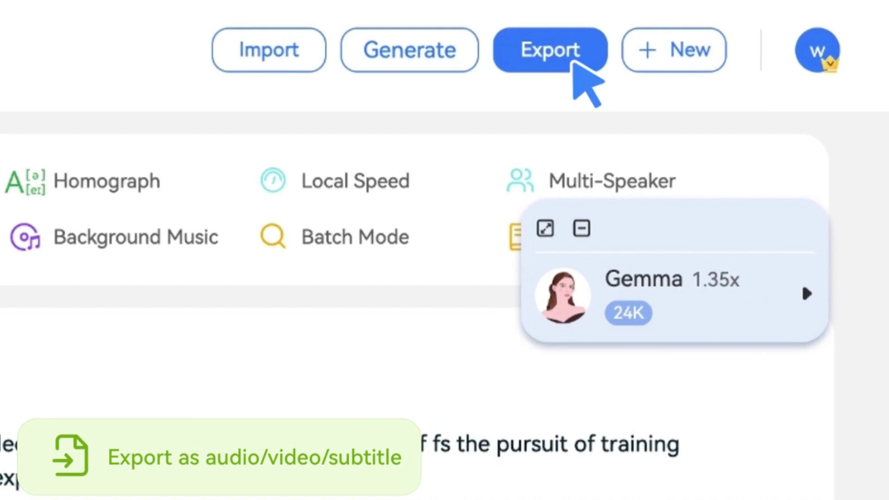
- Export the project in the Audio WAV format
click(575, 57)
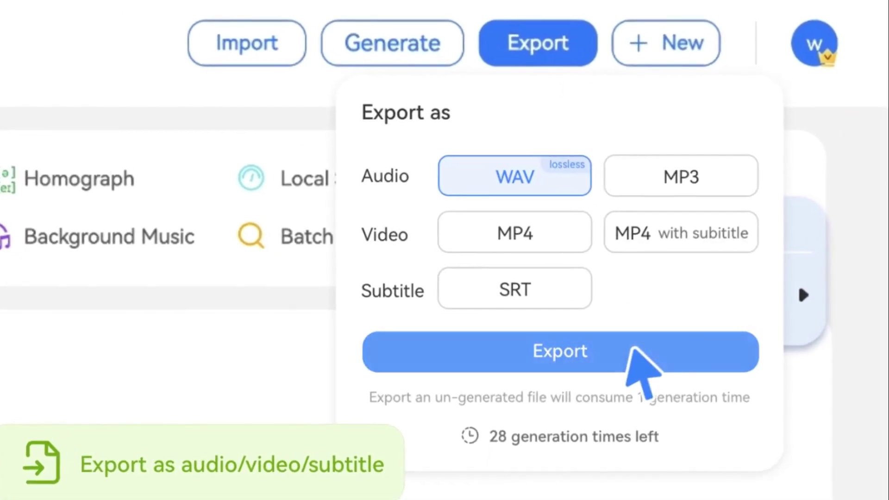
click(629, 346)
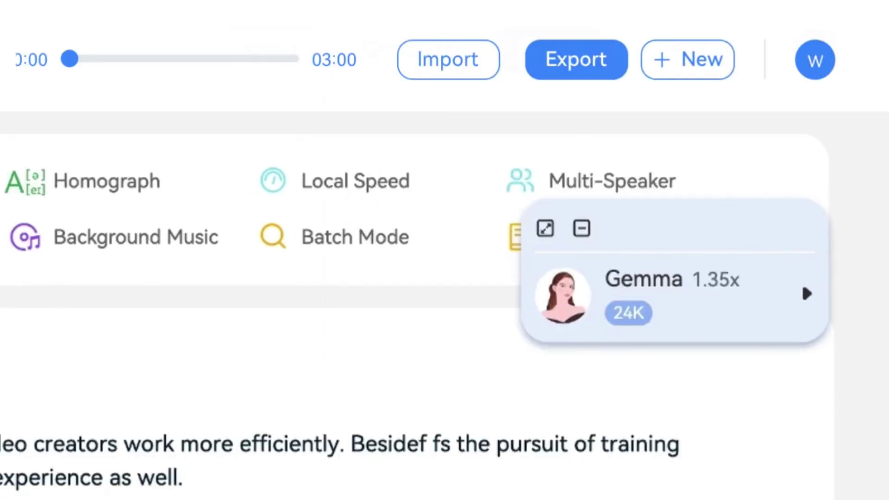